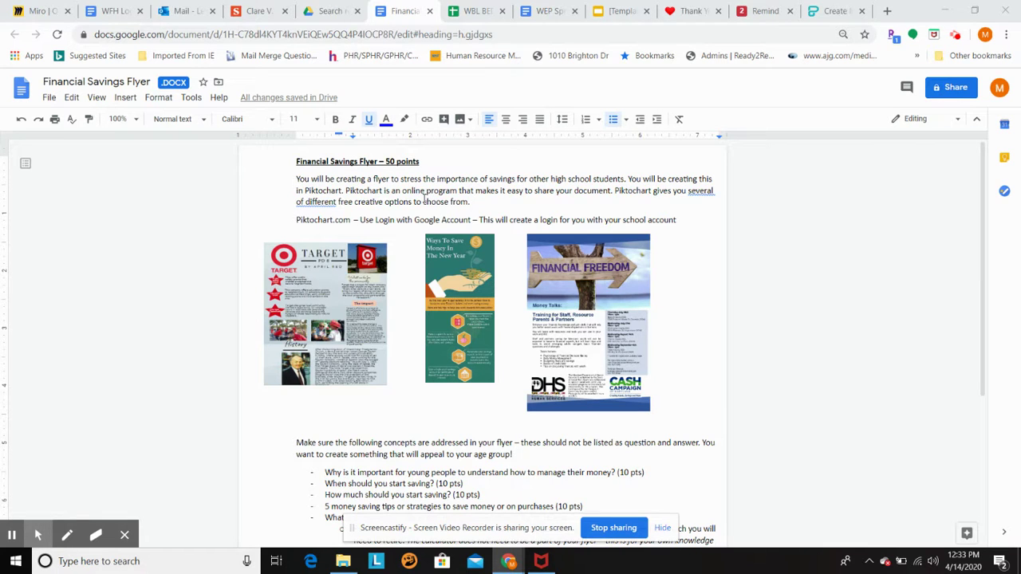
Move the green "Ways To Save Money In The New Year" sample image slightly right, between the other two samples
left_click(321, 303)
mouse_move(442, 297)
left_mouse_down()
mouse_move(594, 297)
mouse_move(458, 297)
left_mouse_up()
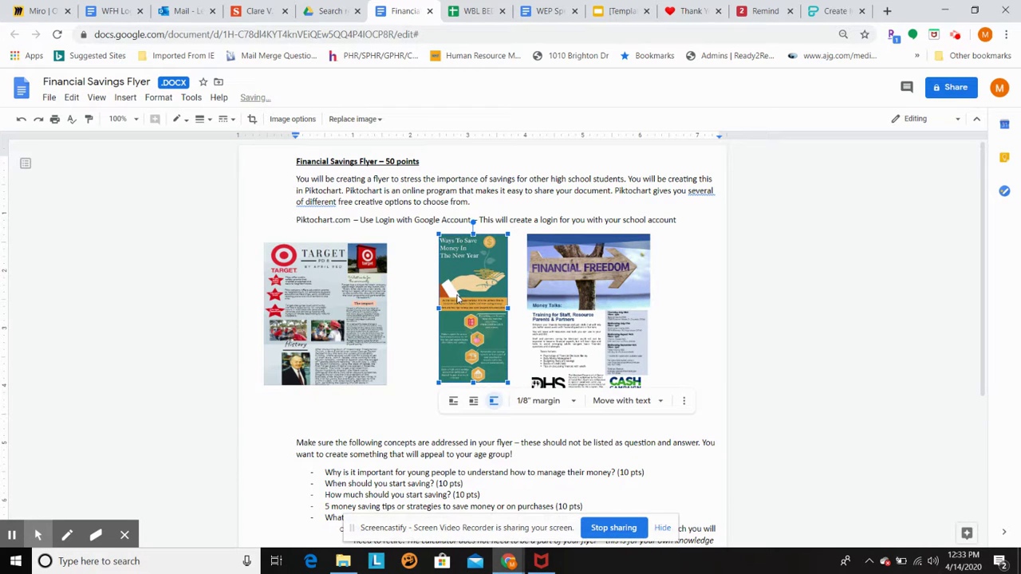
left_click(424, 286)
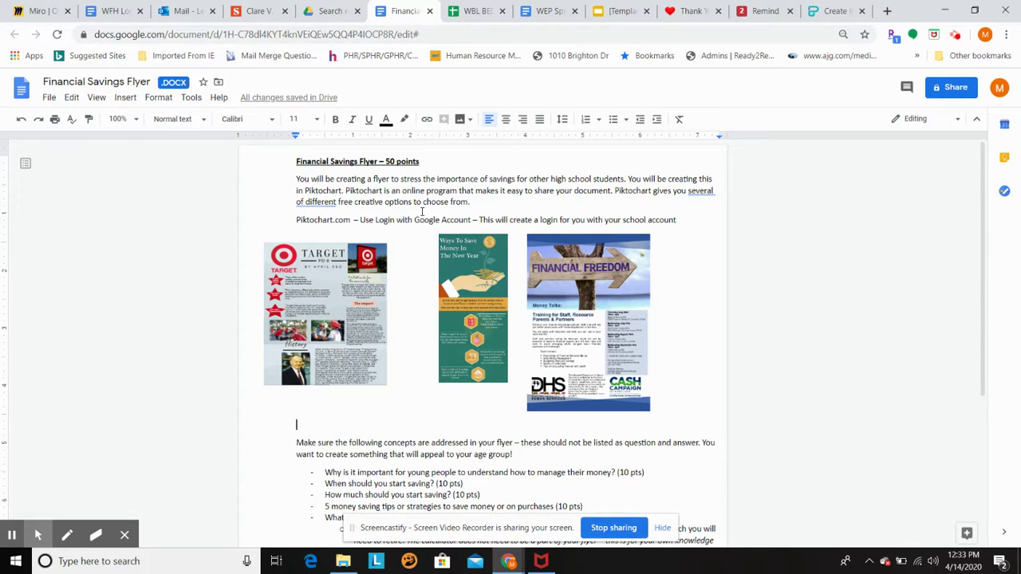
scroll(422, 211, "down", 1)
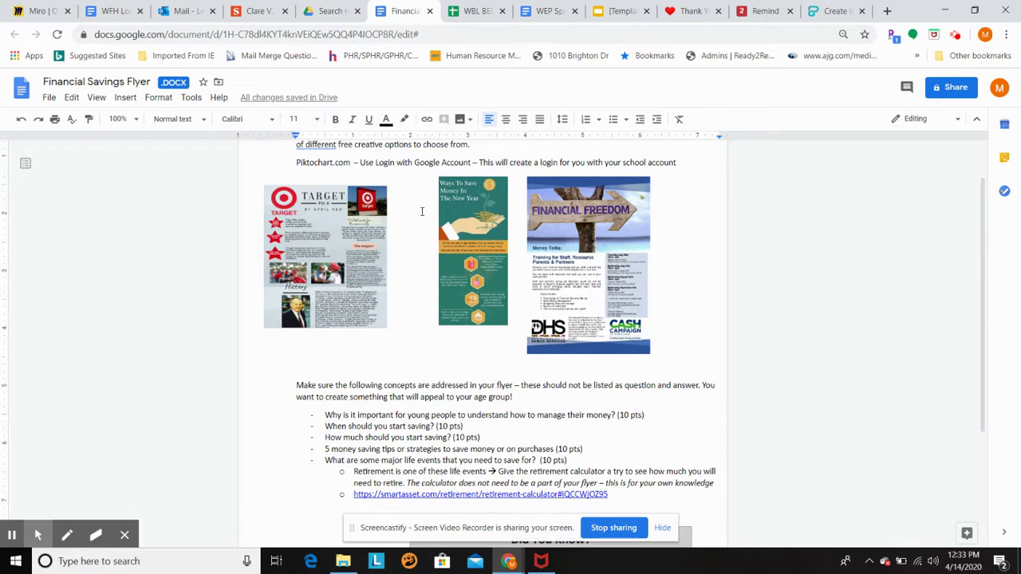
Switch to Piktochart, log in to the account and look over the saved visuals on the dashboard
left_click(839, 10)
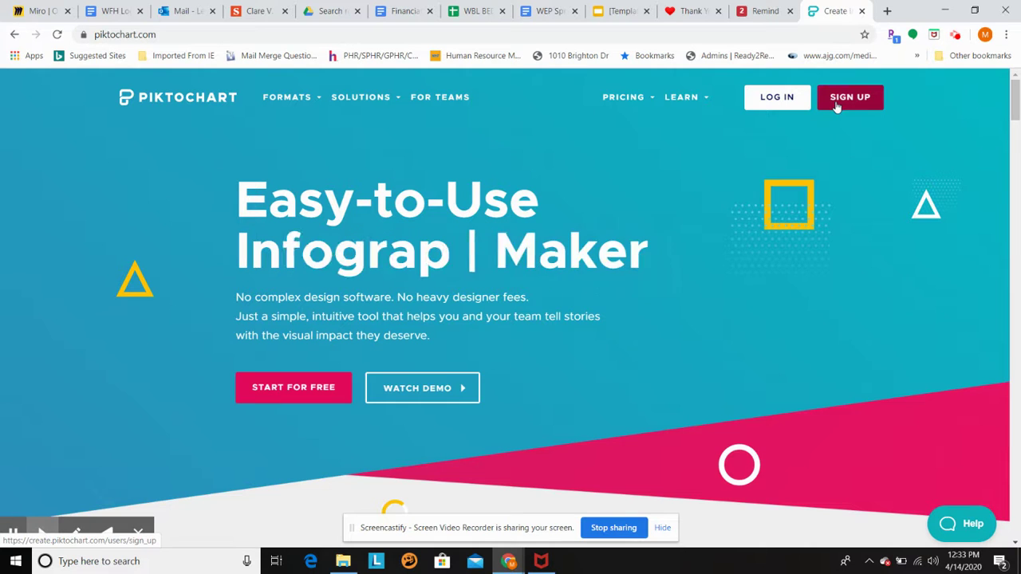
left_click(788, 99)
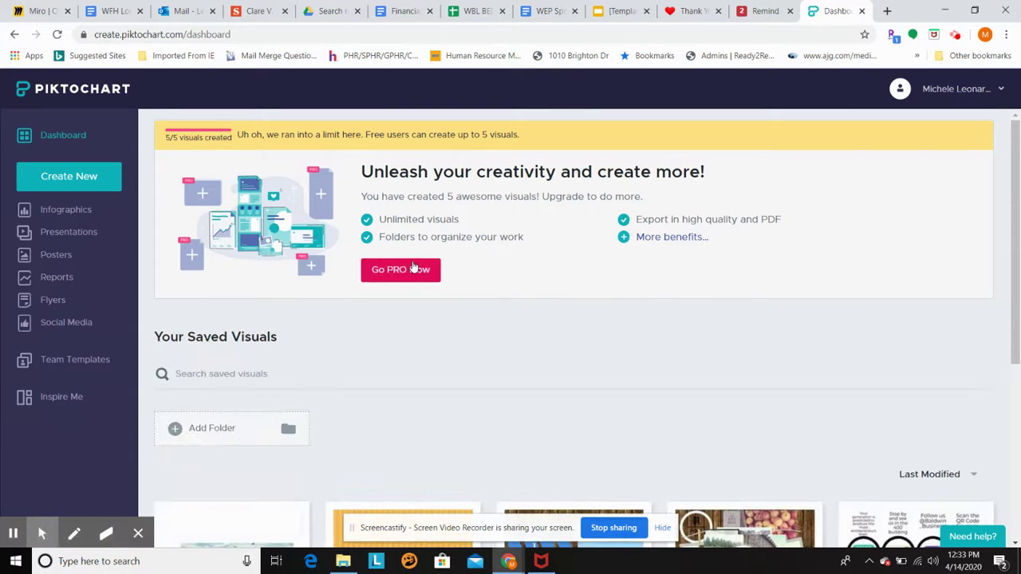
scroll(402, 326, "down", 3)
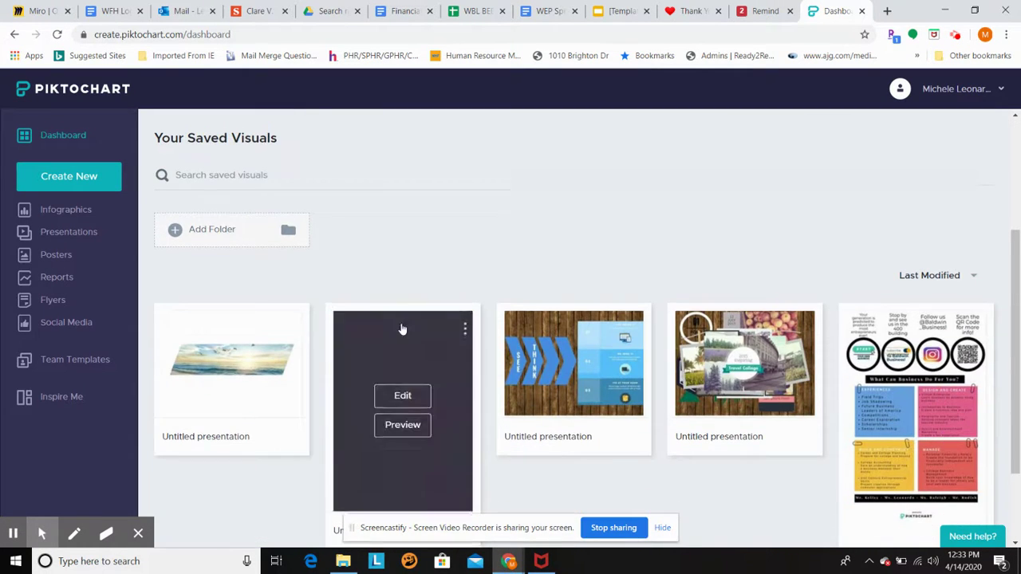
scroll(403, 329, "up", 3)
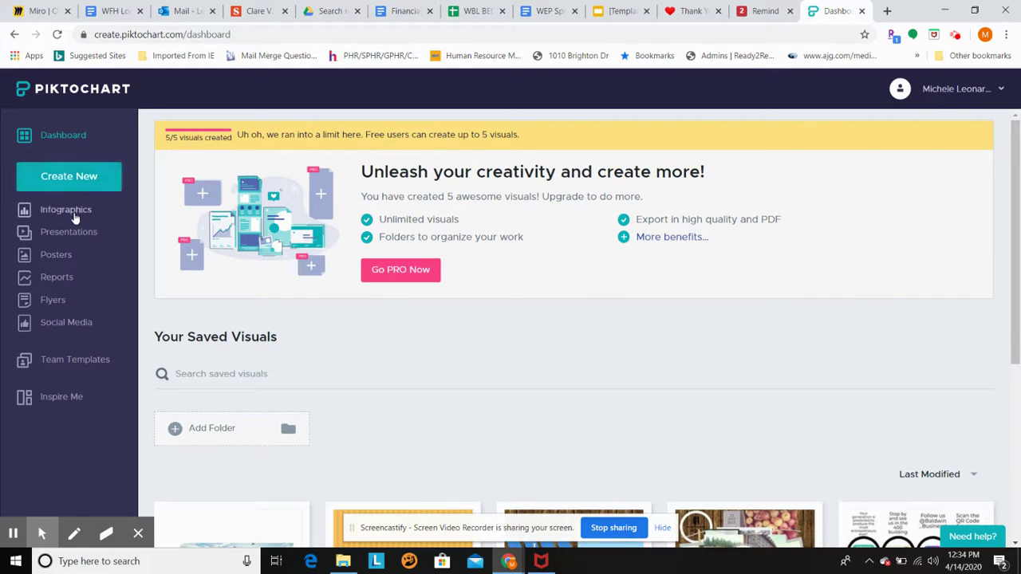
Open the flyer templates and examine the available designs and which ones require a PRO plan
left_click(53, 301)
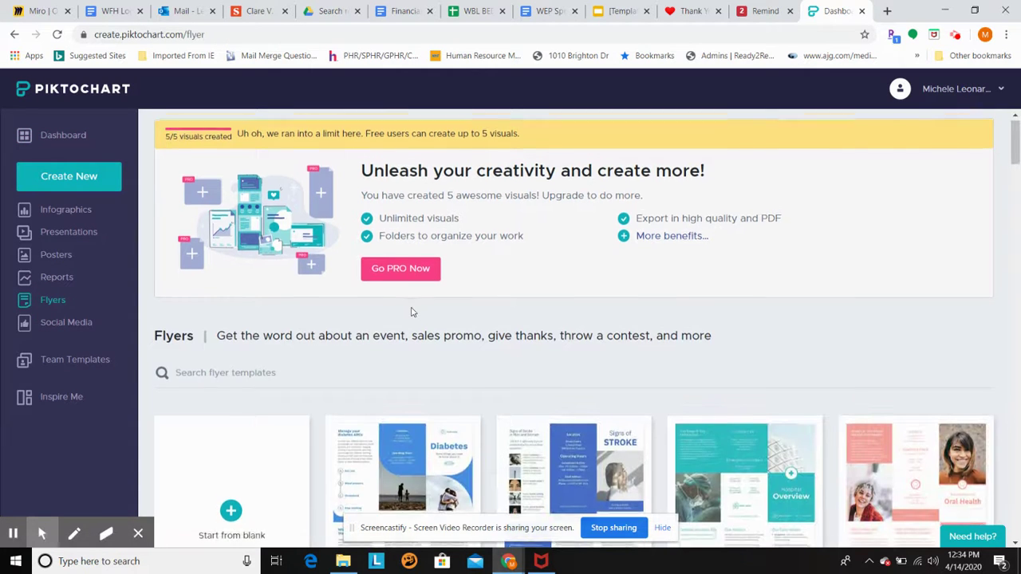
scroll(411, 312, "down", 1)
scroll(412, 312, "down", 2)
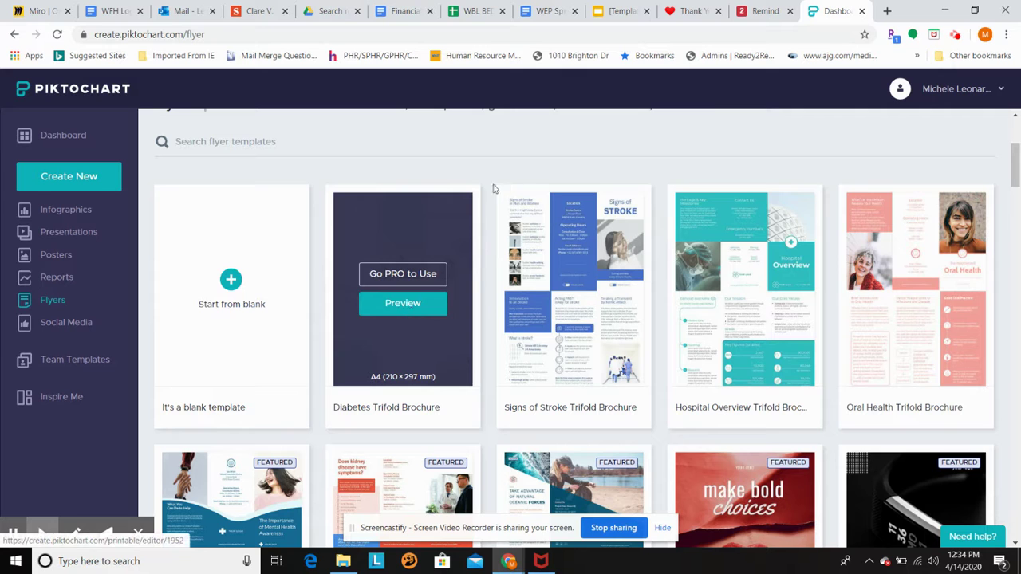
mouse_move(422, 255)
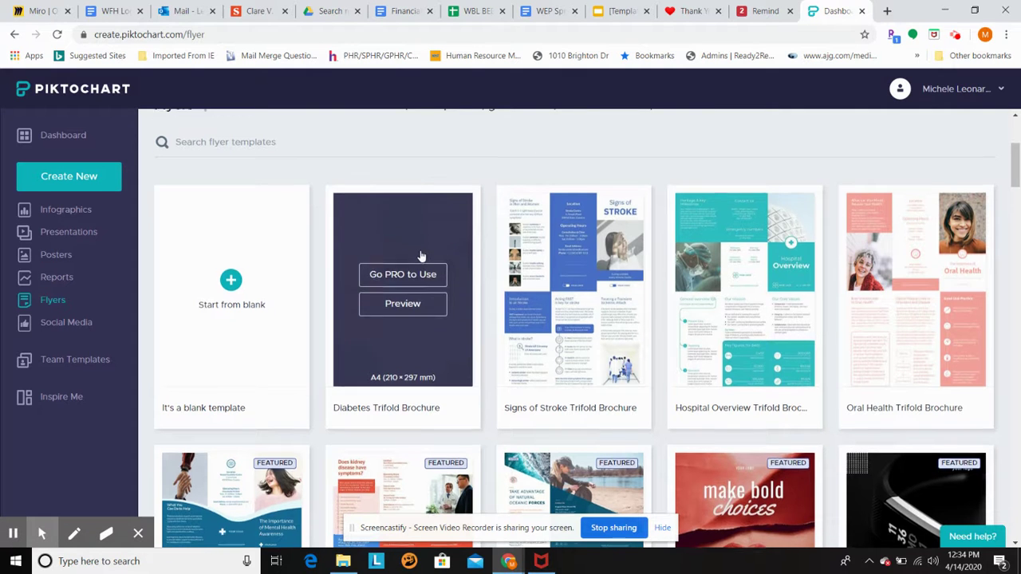
scroll(422, 255, "up", 3)
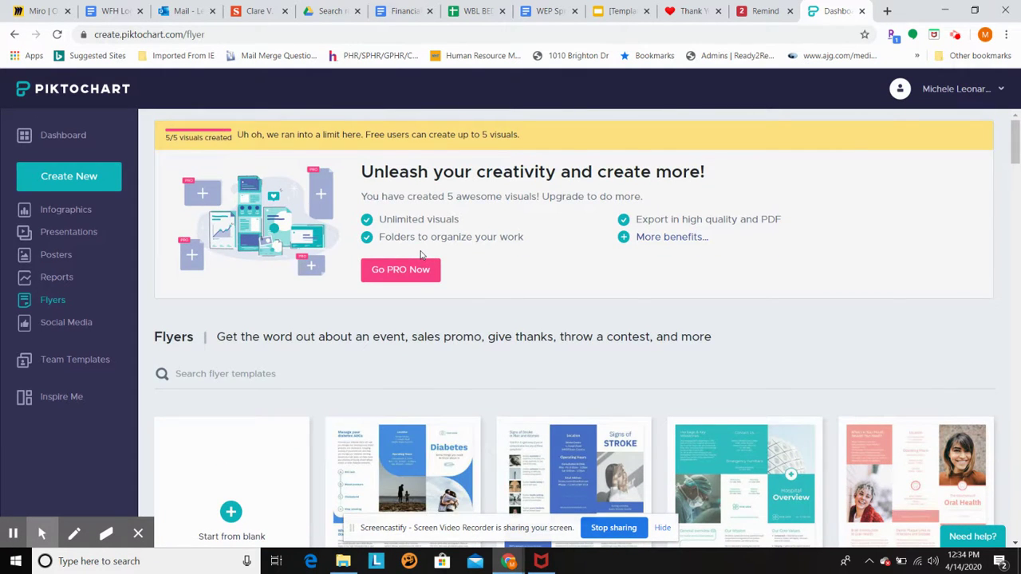
scroll(422, 255, "down", 1)
scroll(619, 231, "down", 2)
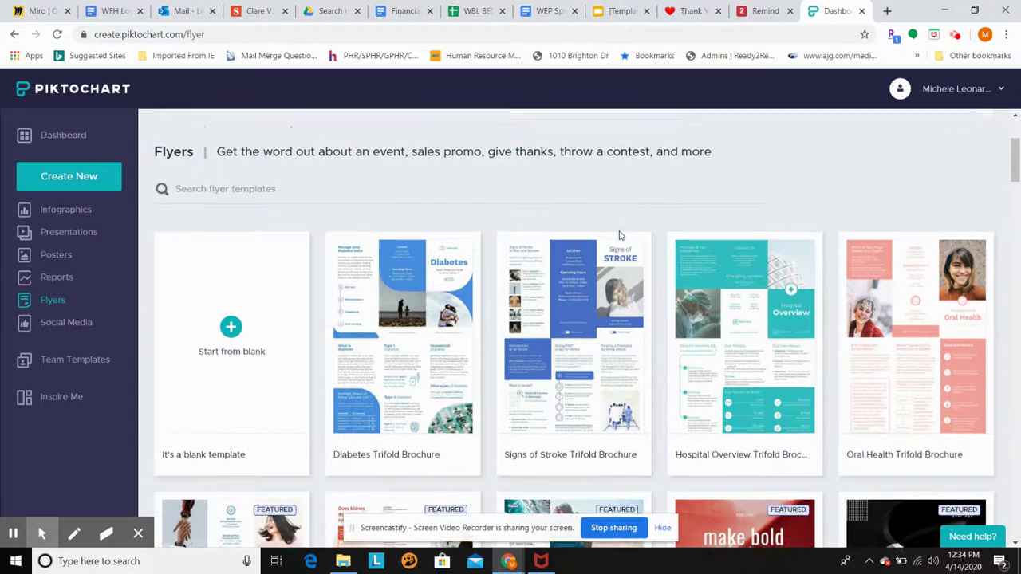
scroll(619, 235, "down", 2)
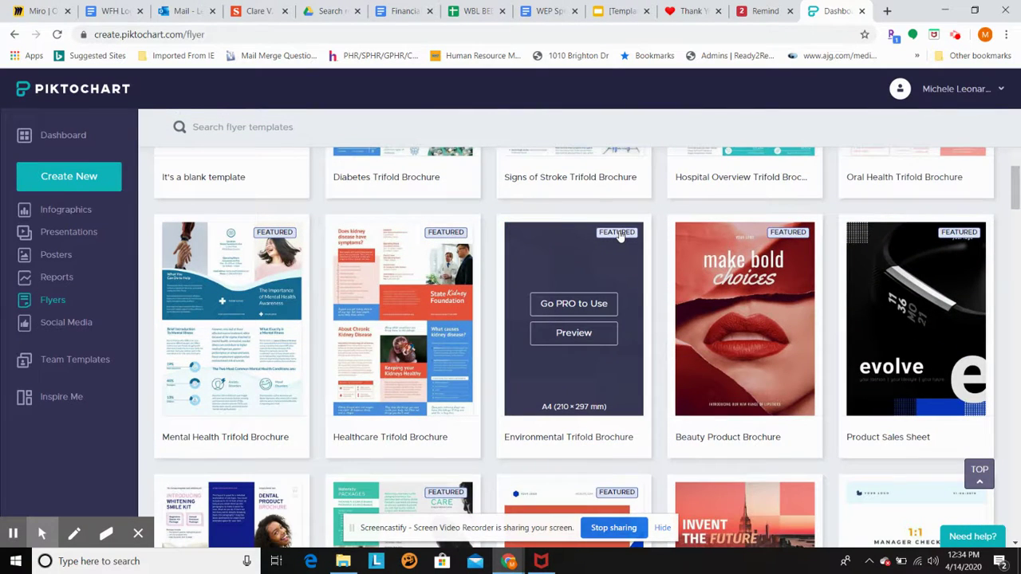
scroll(489, 345, "down", 1)
scroll(489, 344, "down", 1)
scroll(489, 345, "down", 2)
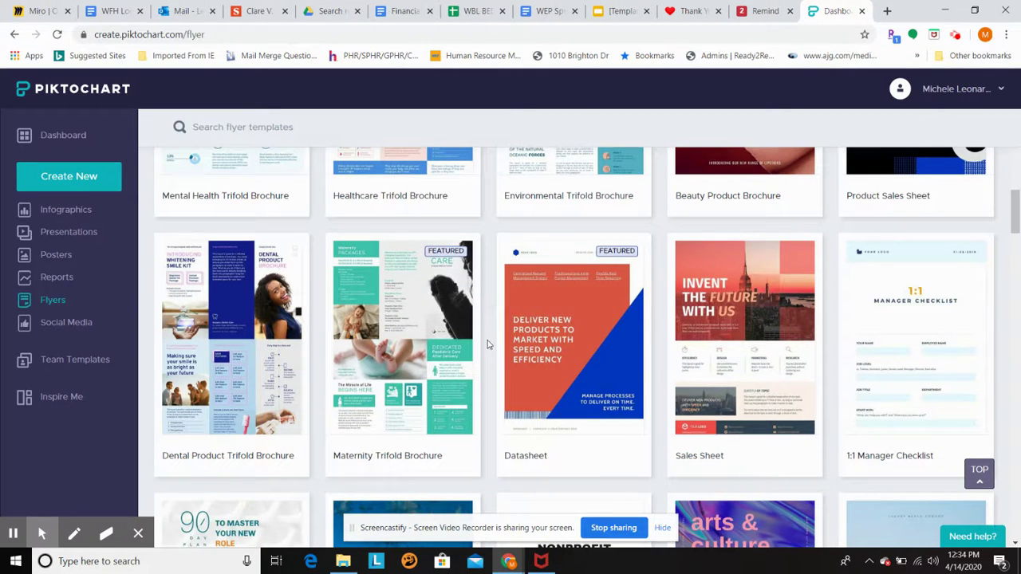
Preview the Maternity Trifold Brochure template and close the preview
mouse_move(424, 303)
left_click(420, 351)
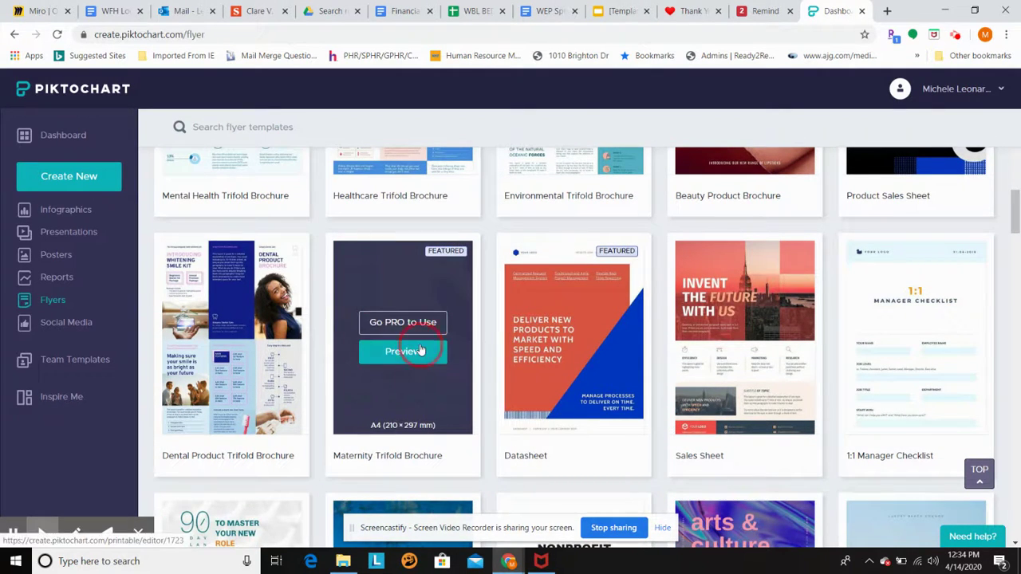
left_click(750, 117)
Delete the blue-arrow "See Think" presentation and the yellow-striped untitled flyer from the saved visuals on the dashboard
left_click(63, 136)
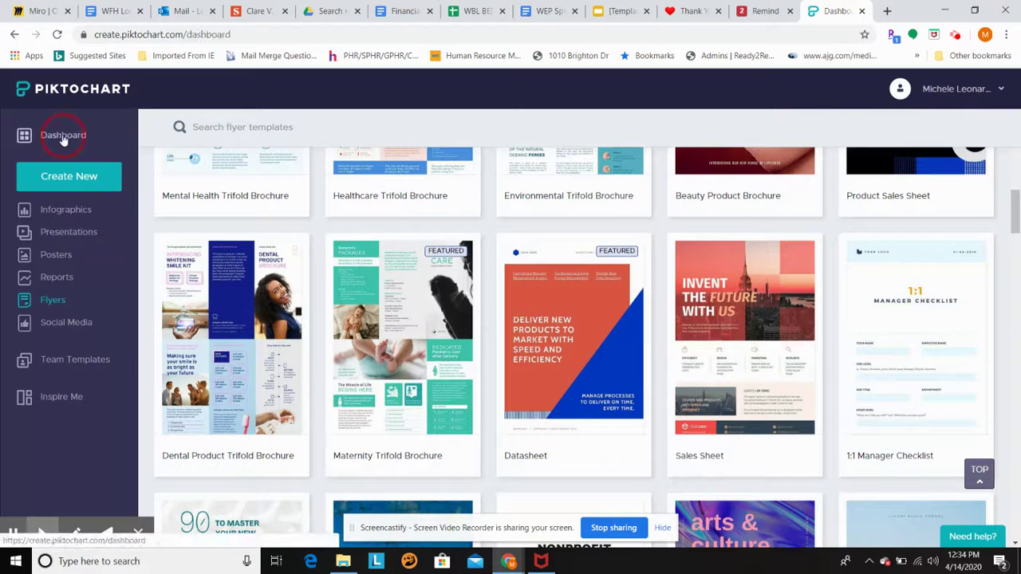
scroll(447, 292, "down", 3)
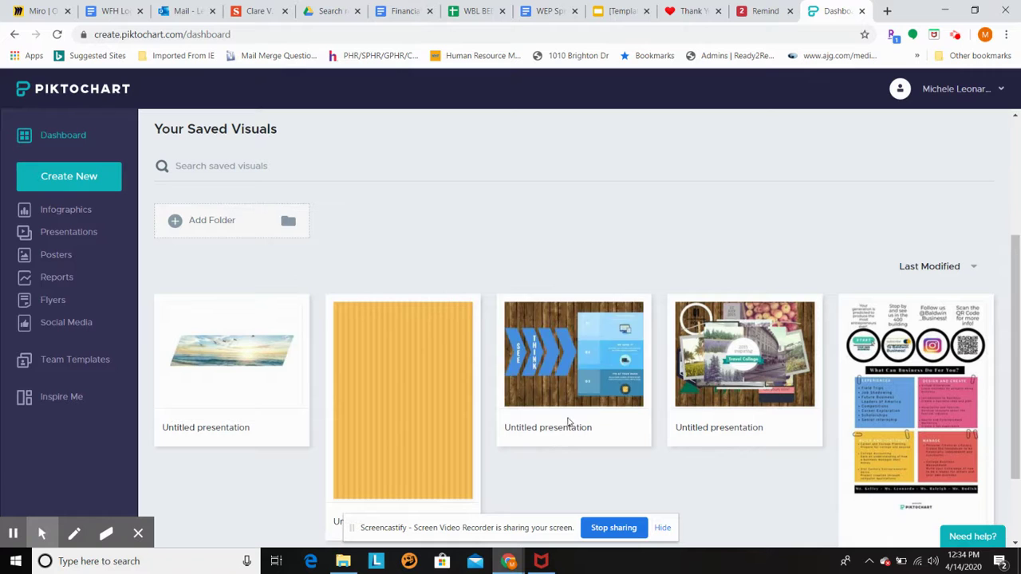
left_click(635, 319)
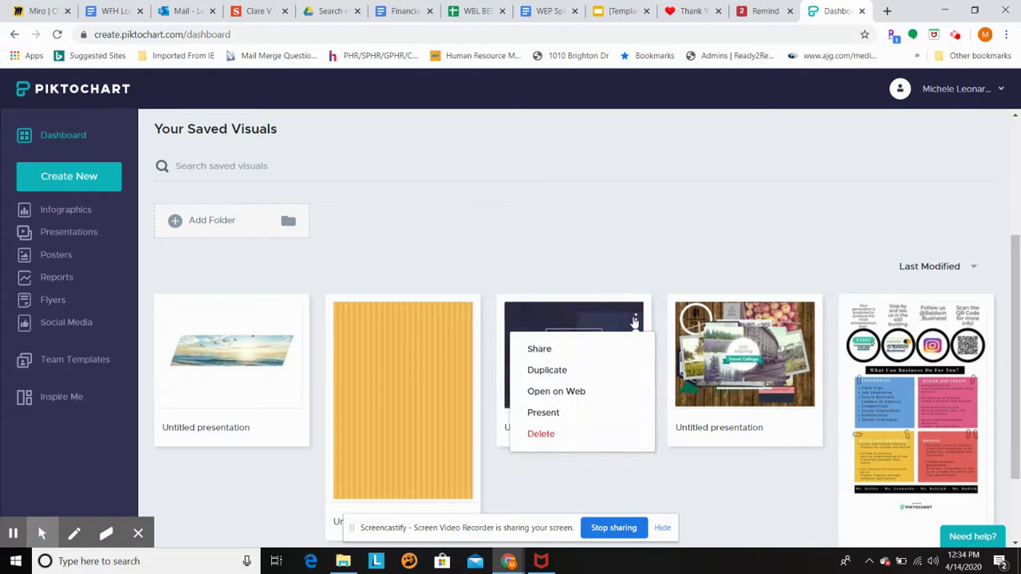
left_click(543, 433)
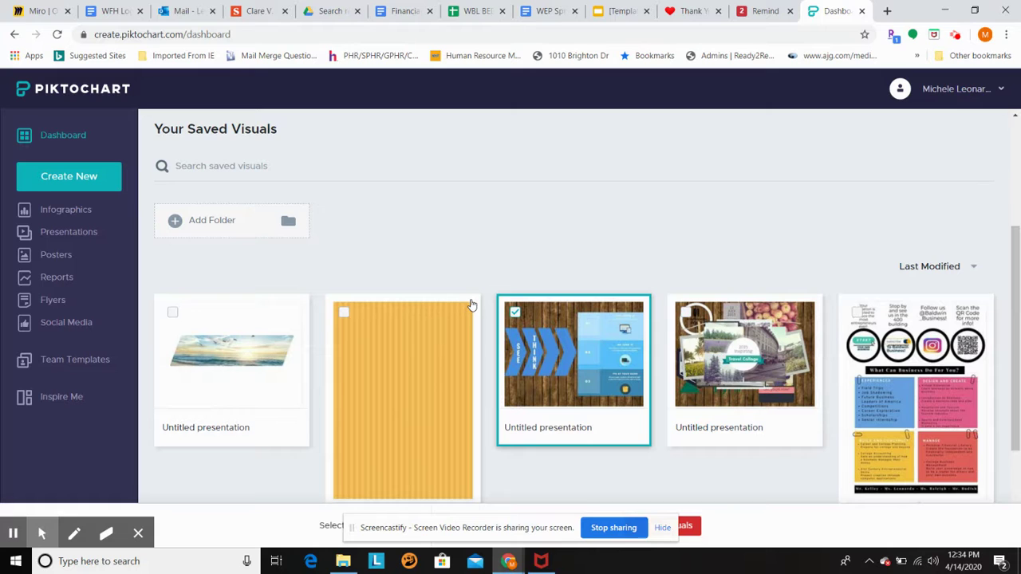
scroll(471, 304, "down", 2)
scroll(463, 231, "up", 1)
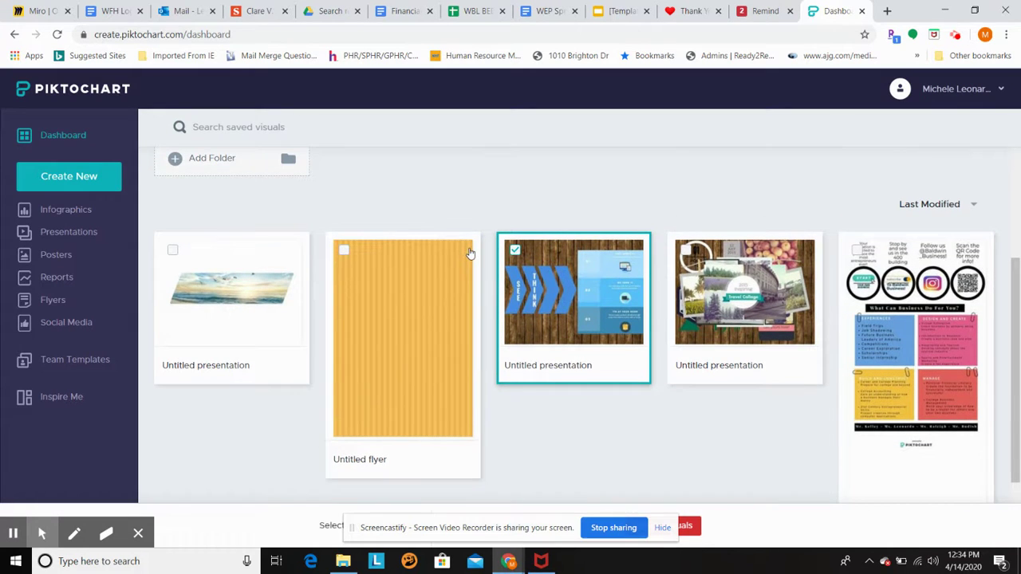
left_click(477, 257)
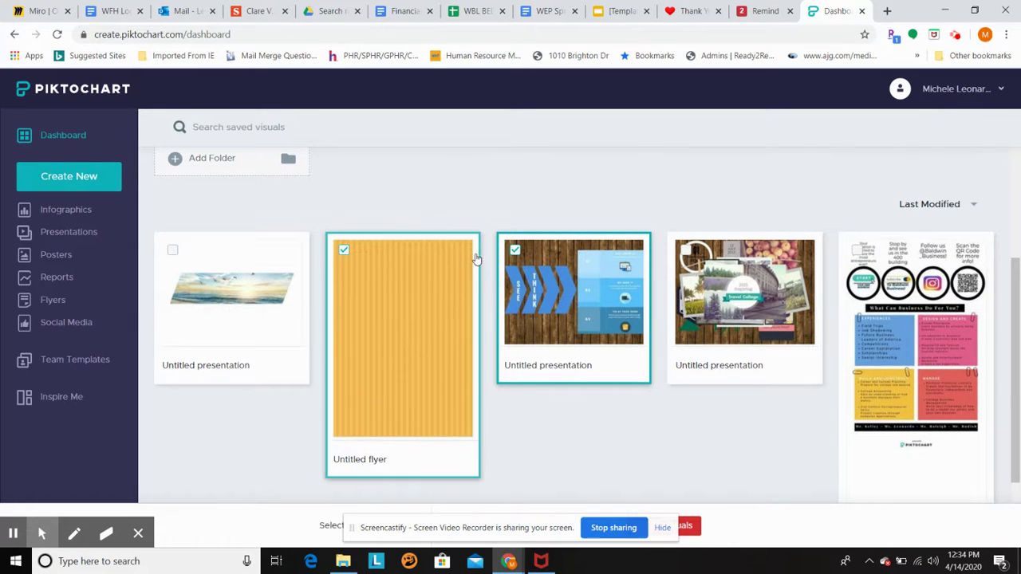
scroll(408, 439, "down", 1)
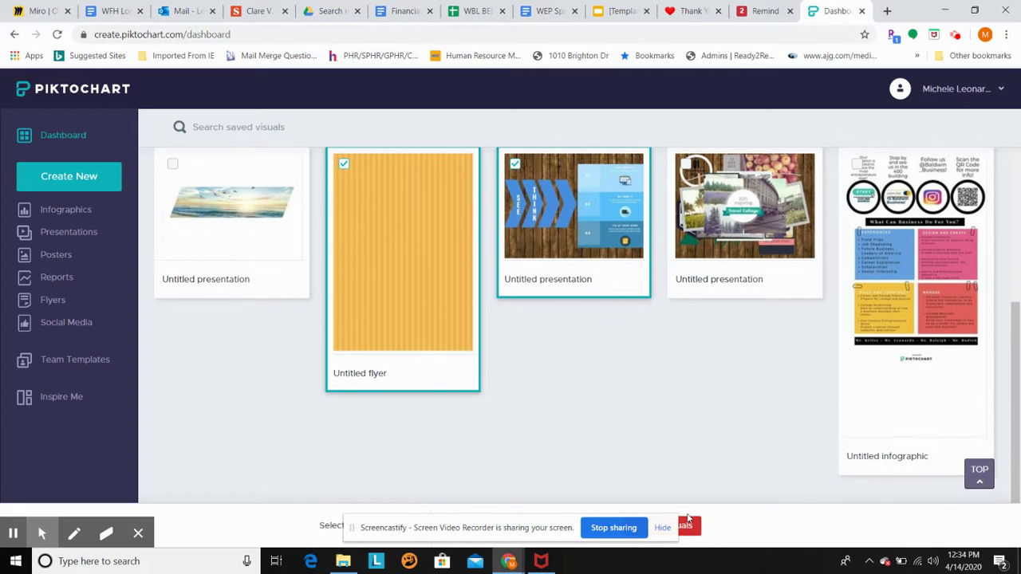
left_click(687, 524)
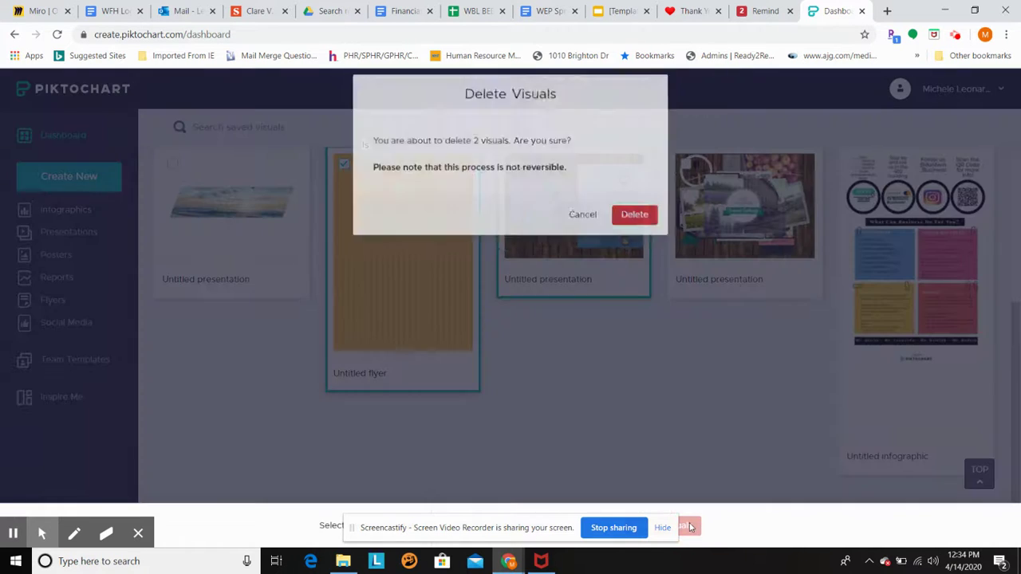
left_click(623, 230)
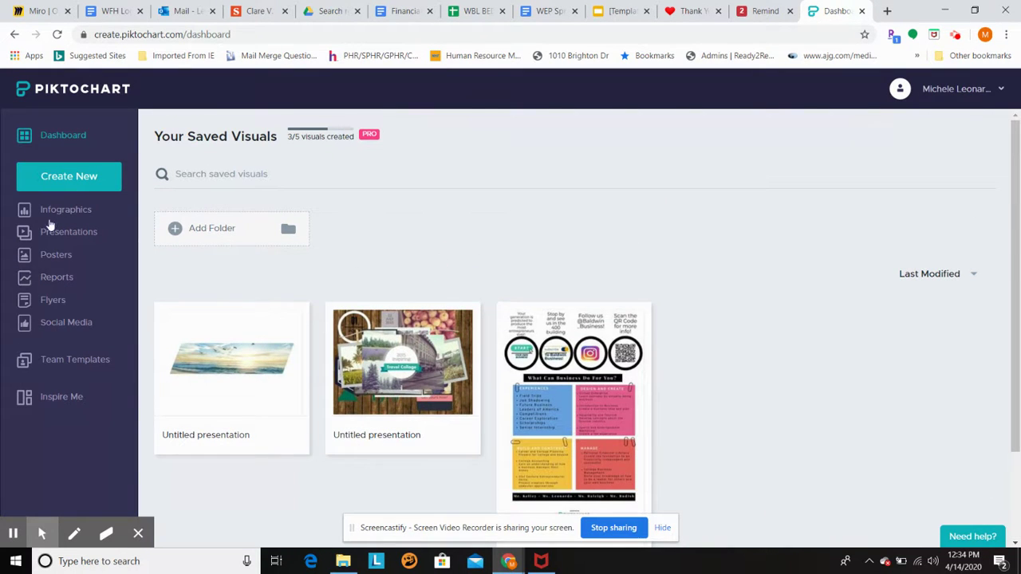
Start a new flyer from the Hospital Overview trifold brochure template
left_click(48, 299)
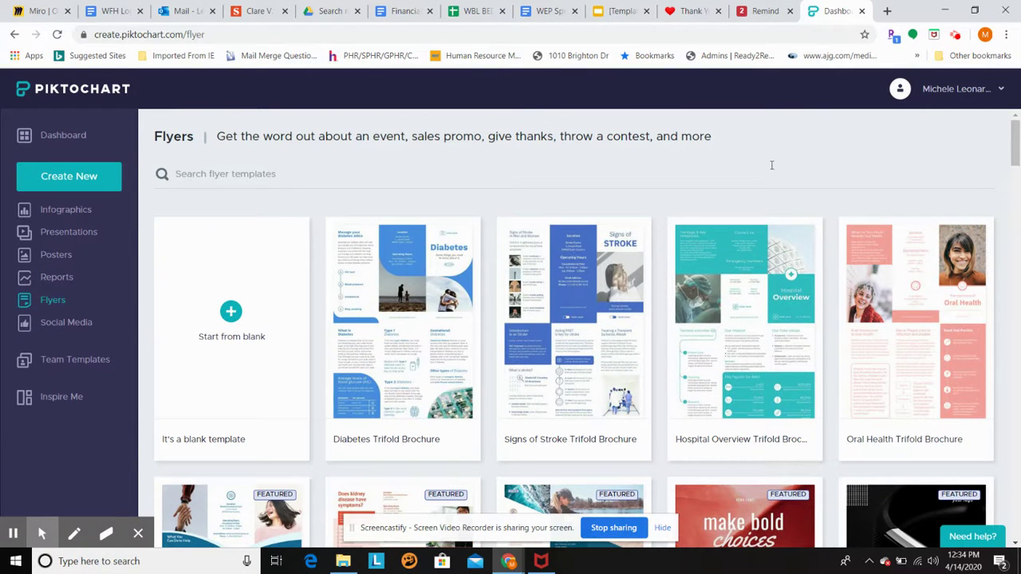
mouse_move(737, 254)
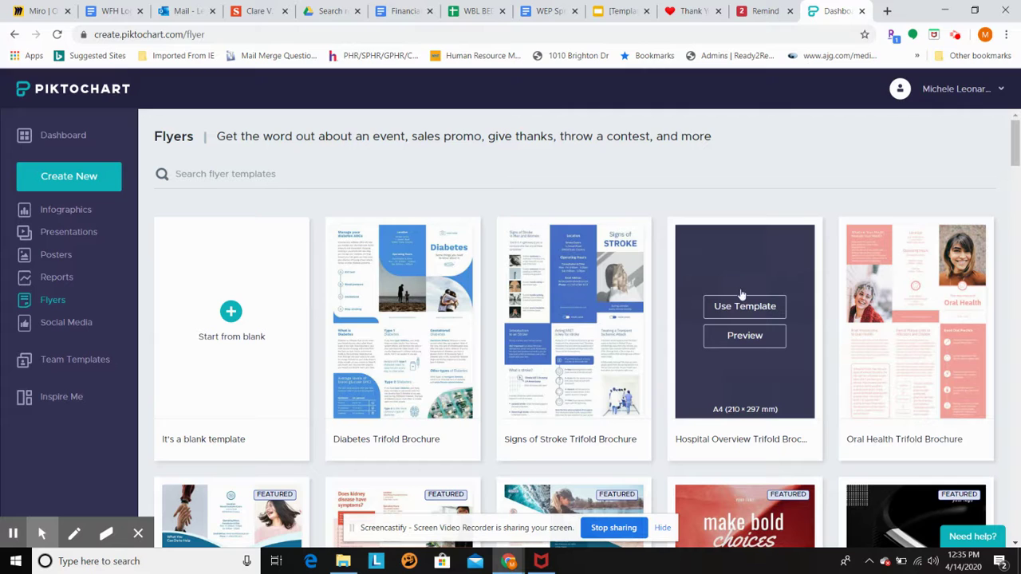
left_click(741, 306)
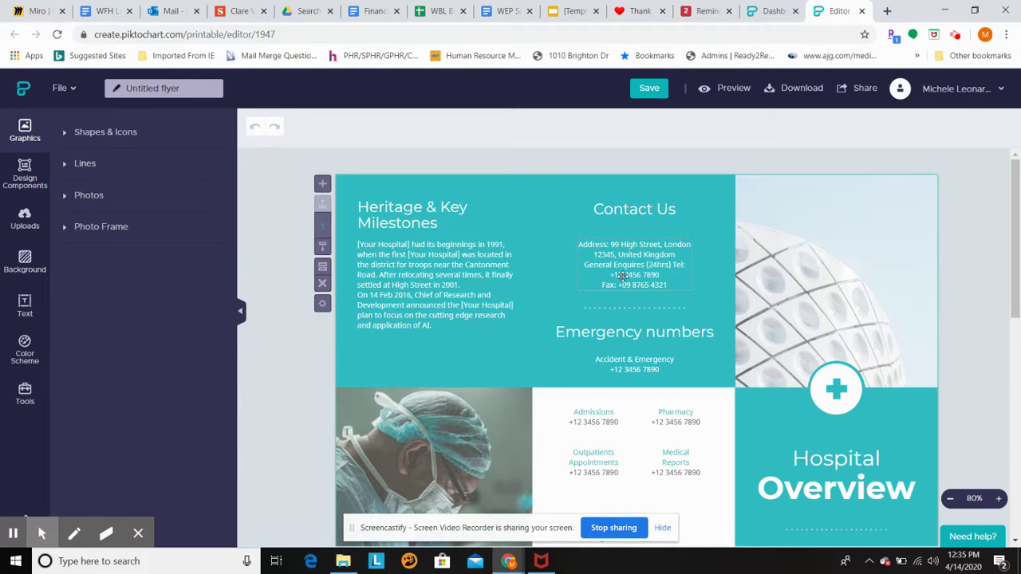
Select the paragraph under "Heritage & Key Milestones", then the cover panel with the domed building photo
left_click(479, 265)
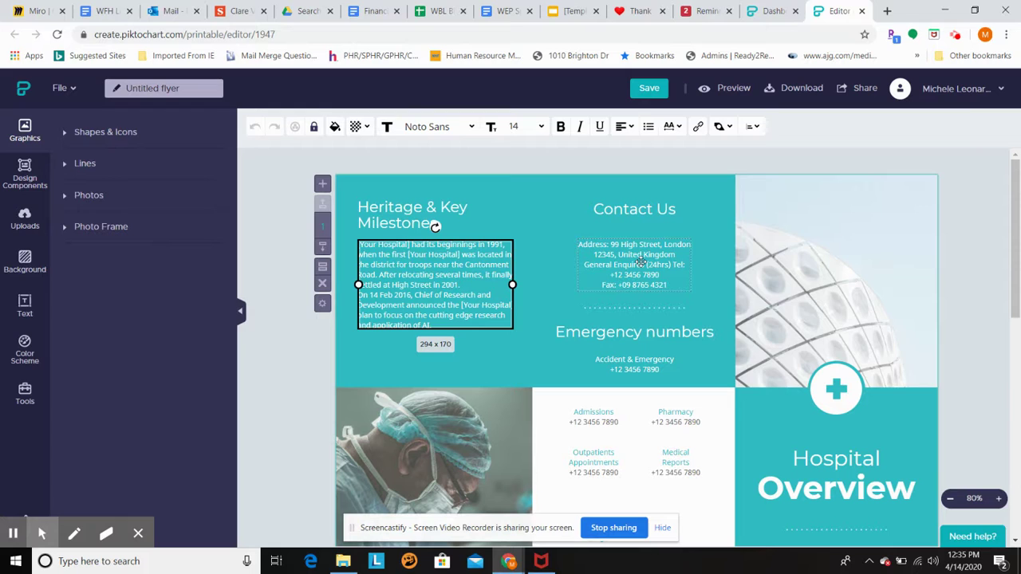
left_click(807, 265)
scroll(303, 301, "down", 1)
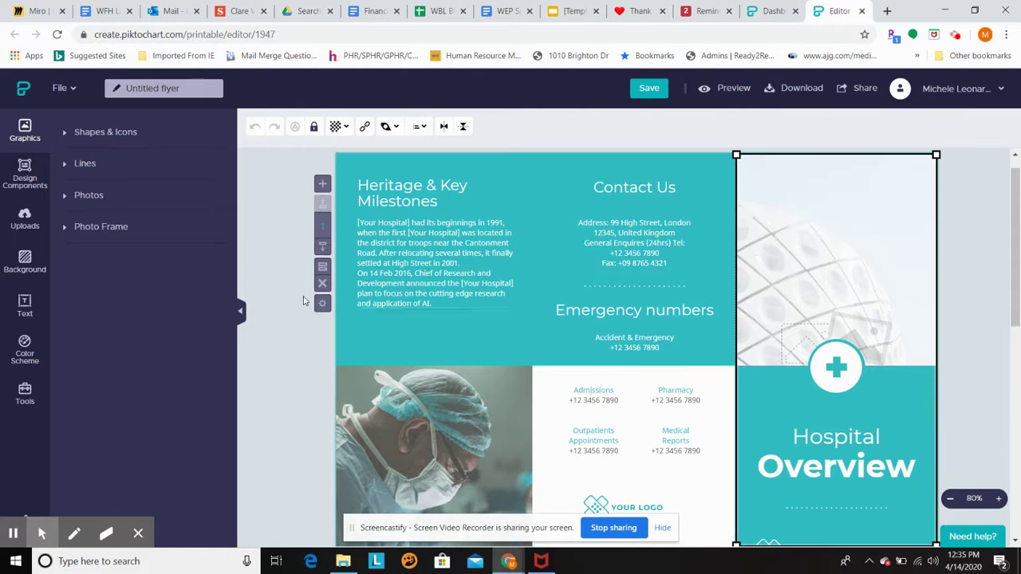
Browse the Banner category of the shapes and icons library for usable graphics
left_click(94, 131)
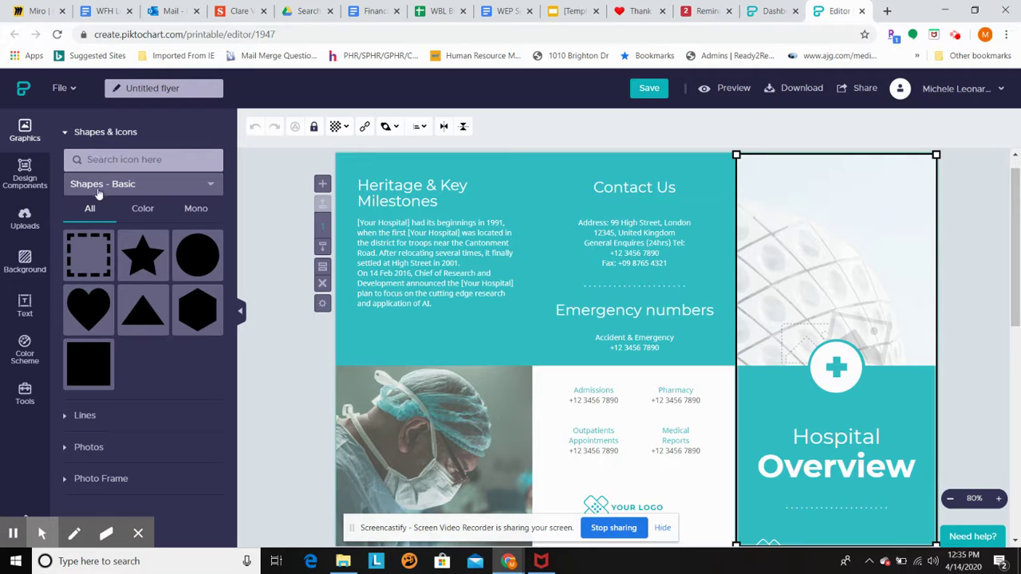
left_click(128, 183)
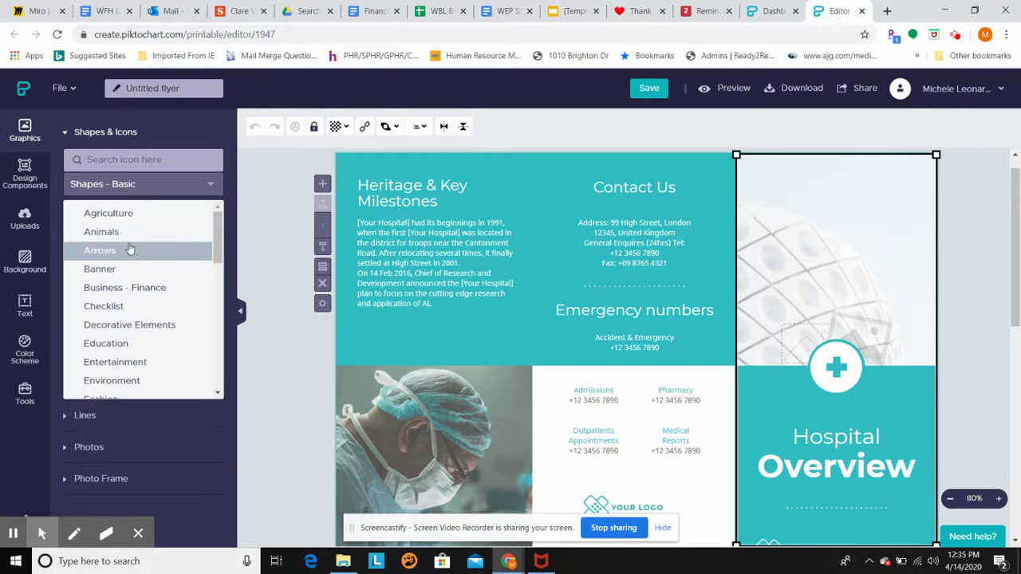
left_click(131, 268)
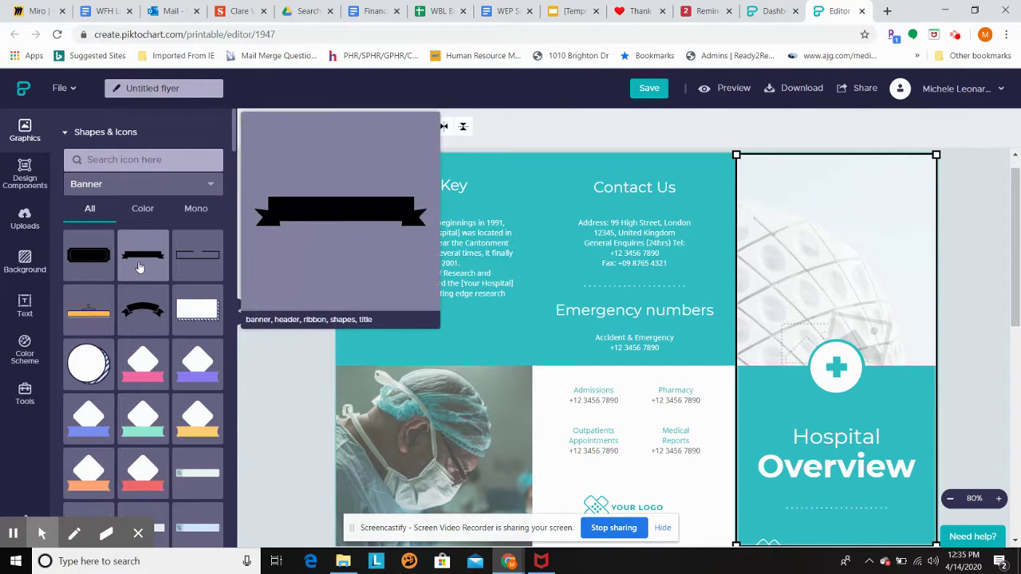
scroll(157, 313, "down", 6)
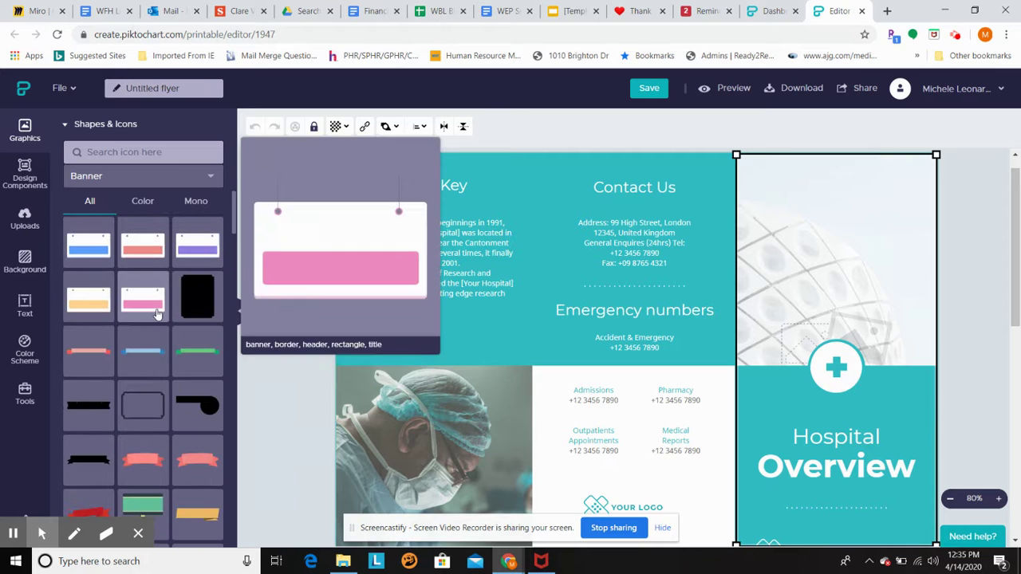
scroll(157, 313, "down", 5)
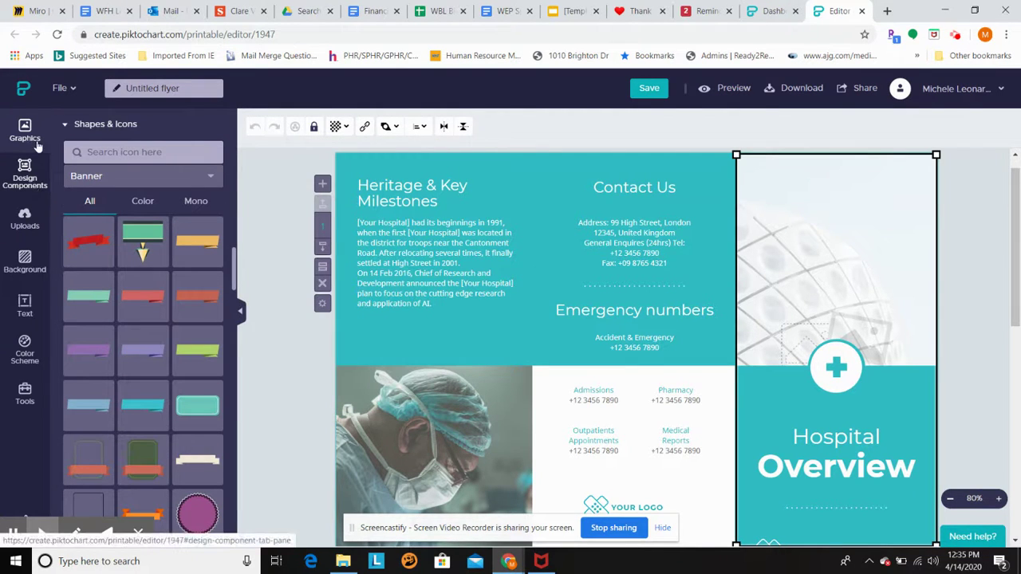
Create a new blank canvas, keeping the suggested name New Visual
left_click(60, 90)
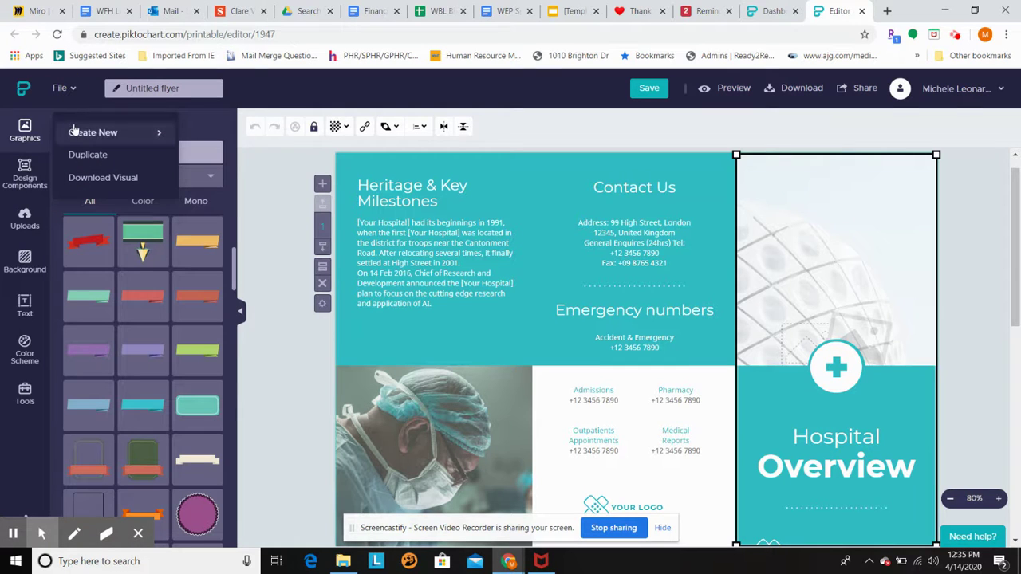
mouse_move(73, 131)
left_click(215, 133)
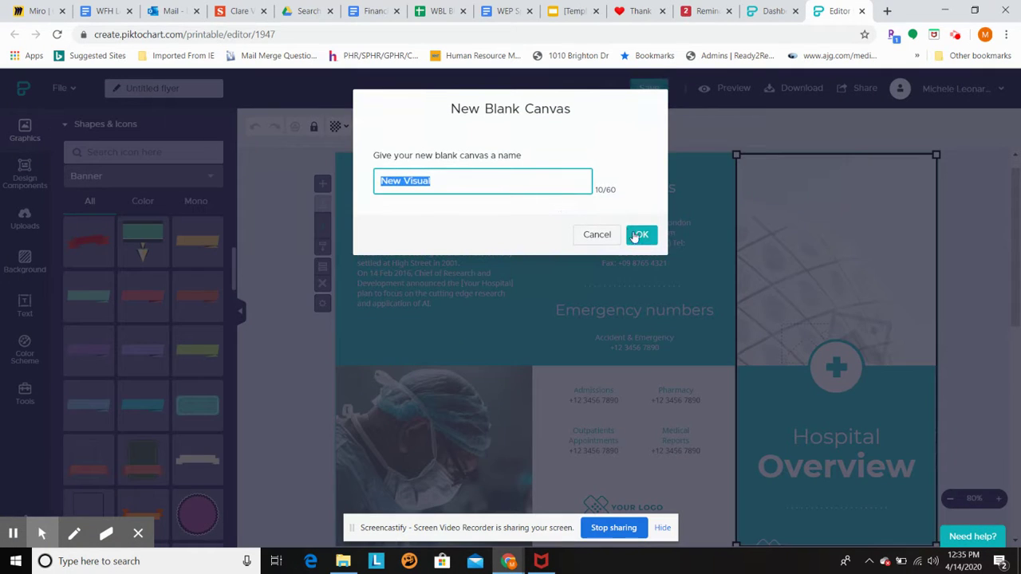
left_click(639, 234)
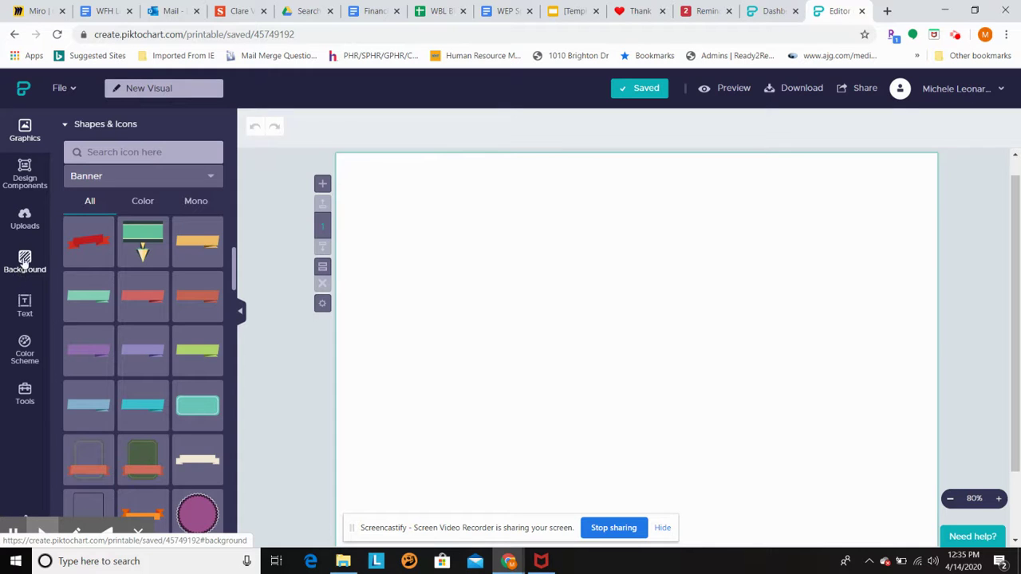
Try the teal gradient as the canvas background image, and replace it with the green striped one
left_click(24, 263)
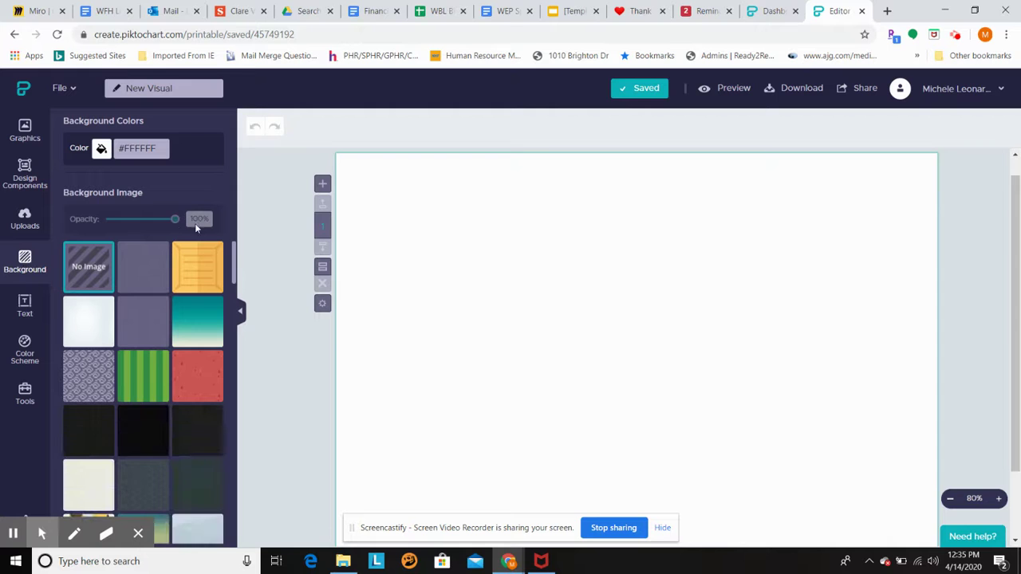
left_click(193, 316)
scroll(193, 316, "down", 1)
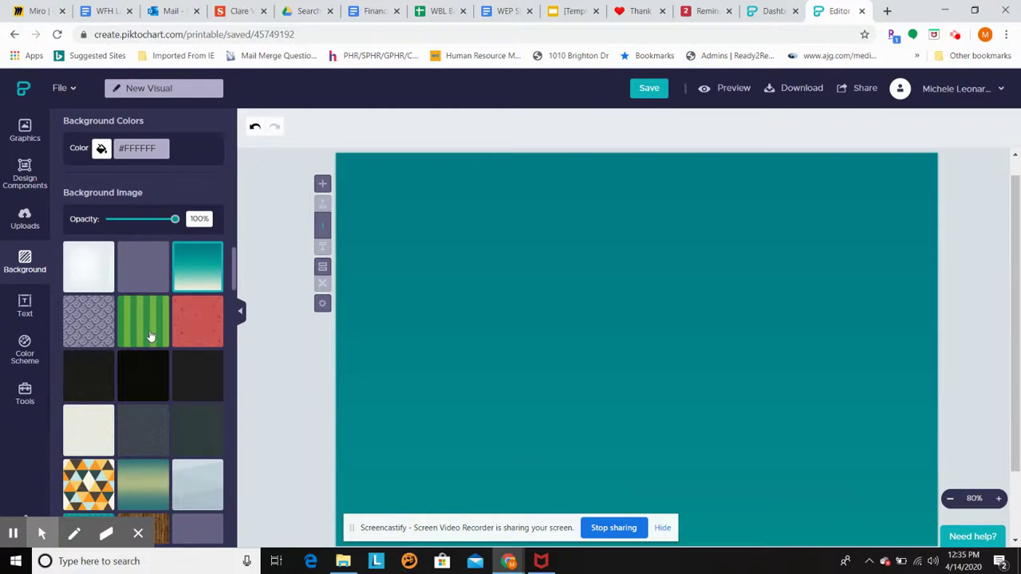
left_click(151, 338)
scroll(152, 335, "down", 1)
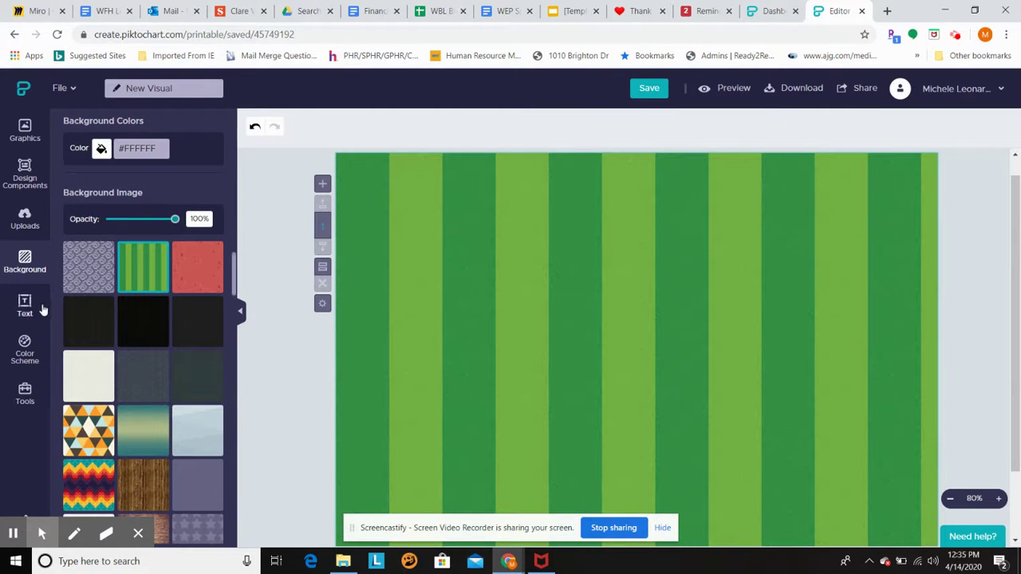
Add the pink sticky-note text frame and place it in the upper-left corner of the striped canvas
left_click(40, 309)
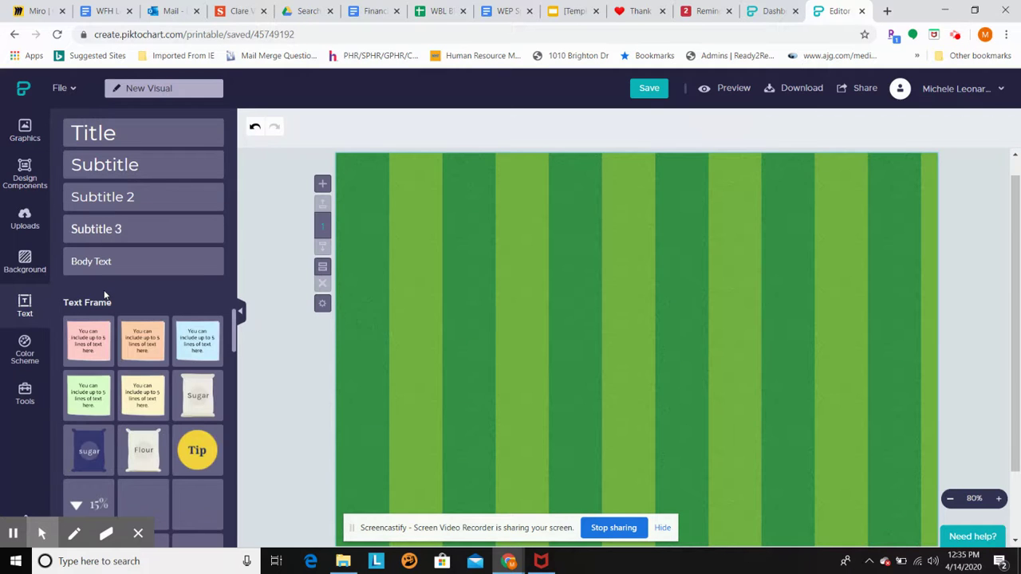
left_click(89, 339)
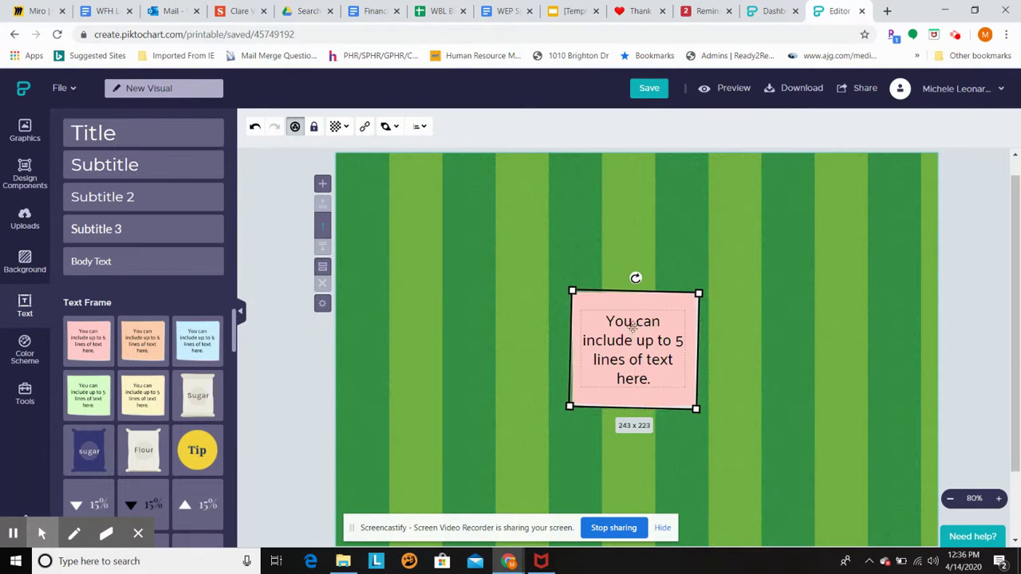
left_click_drag(624, 303, 403, 183)
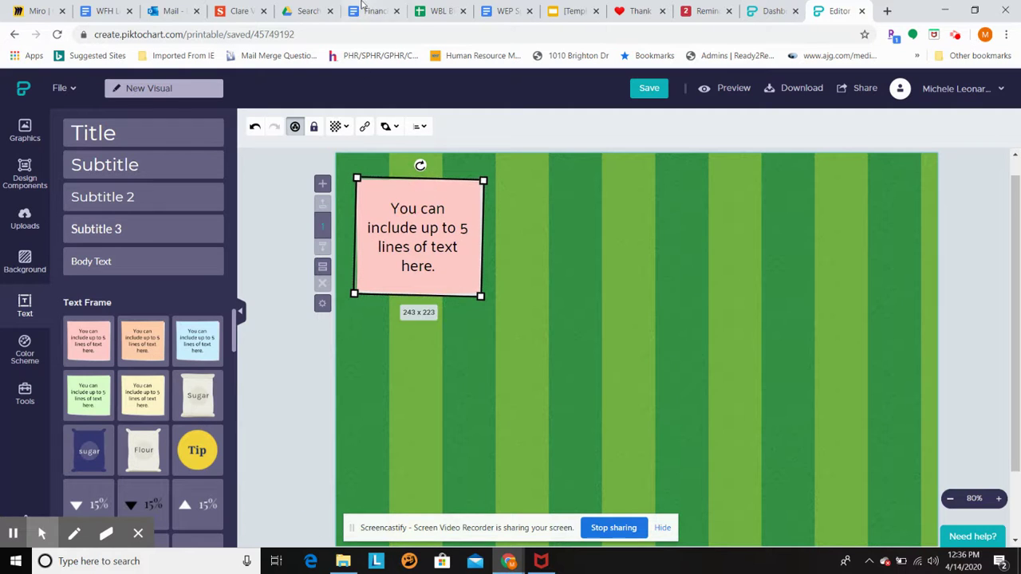
Switch to the Financial Savings Flyer document in Google Docs and review the example flyers and the list of required concepts
left_click(371, 10)
scroll(394, 266, "up", 1)
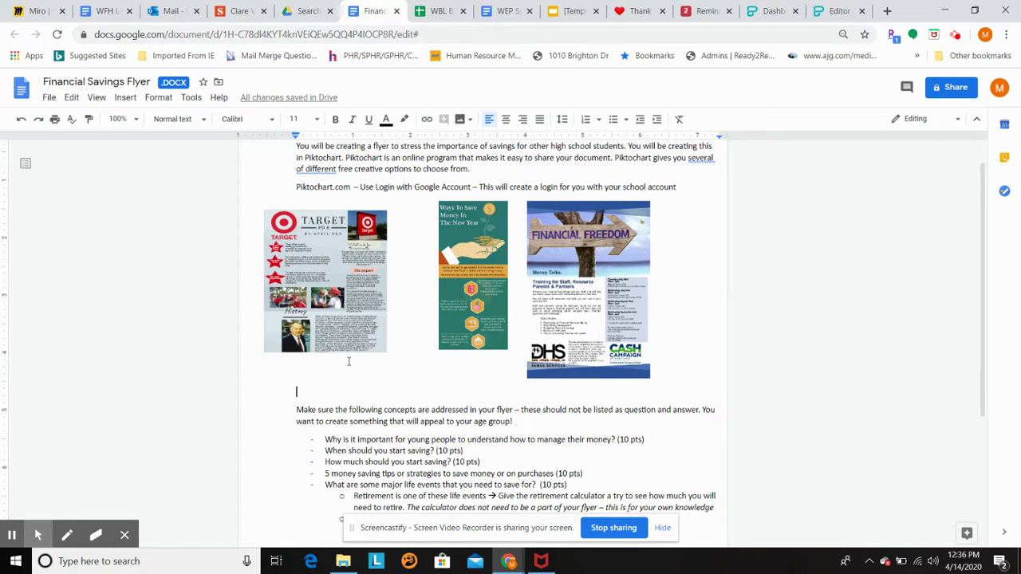
scroll(349, 361, "down", 4)
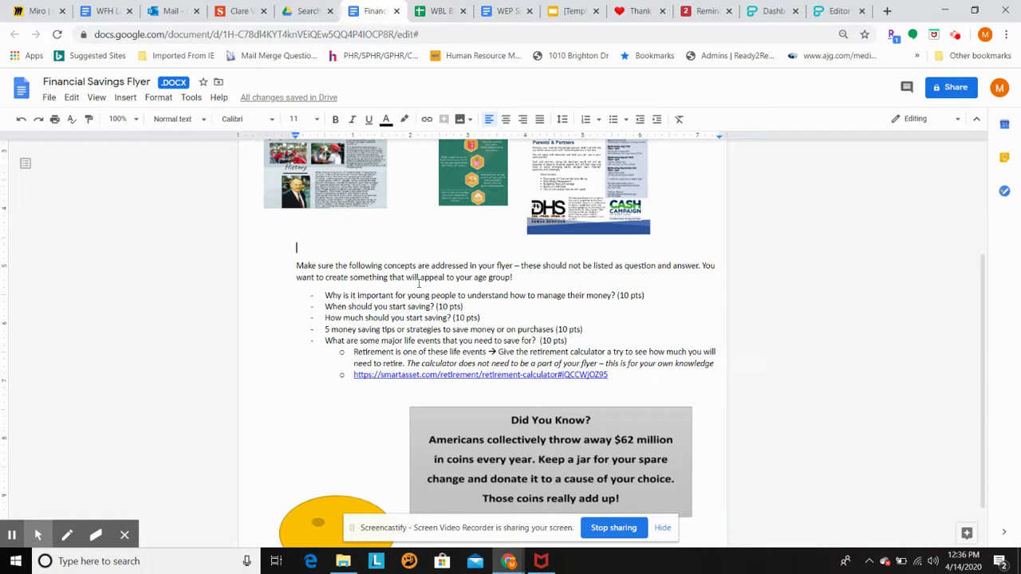
scroll(434, 285, "down", 1)
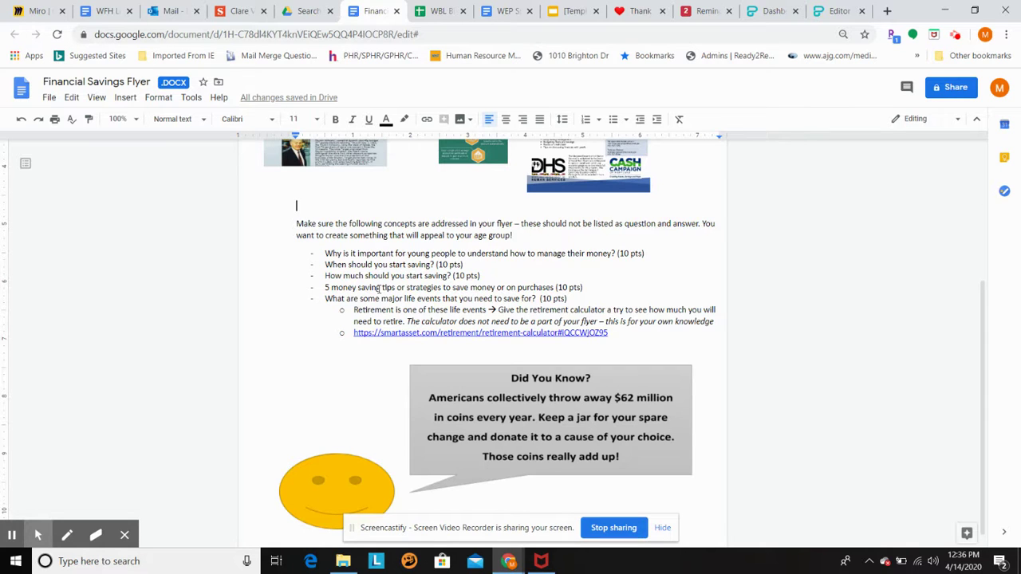
scroll(380, 289, "down", 1)
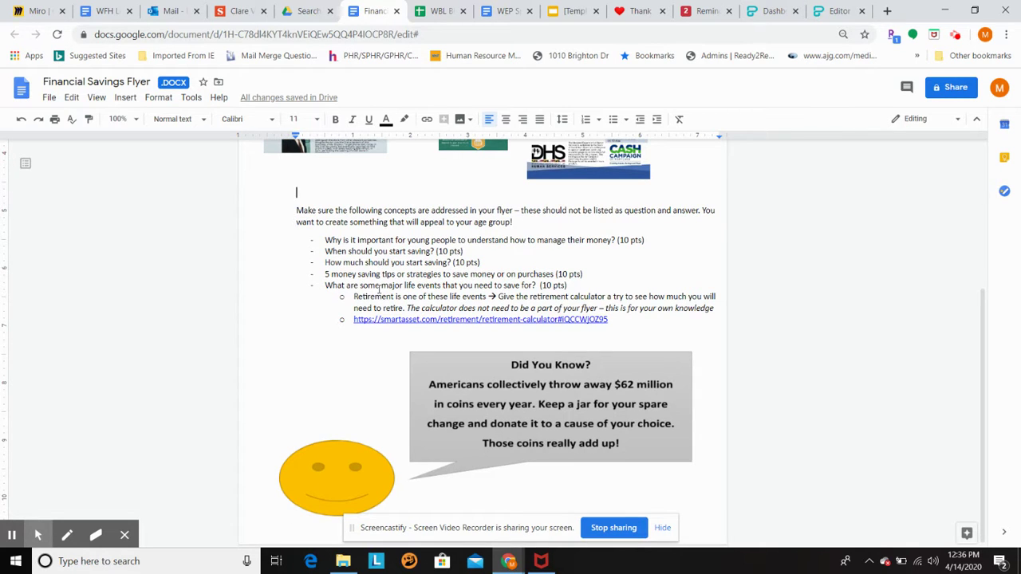